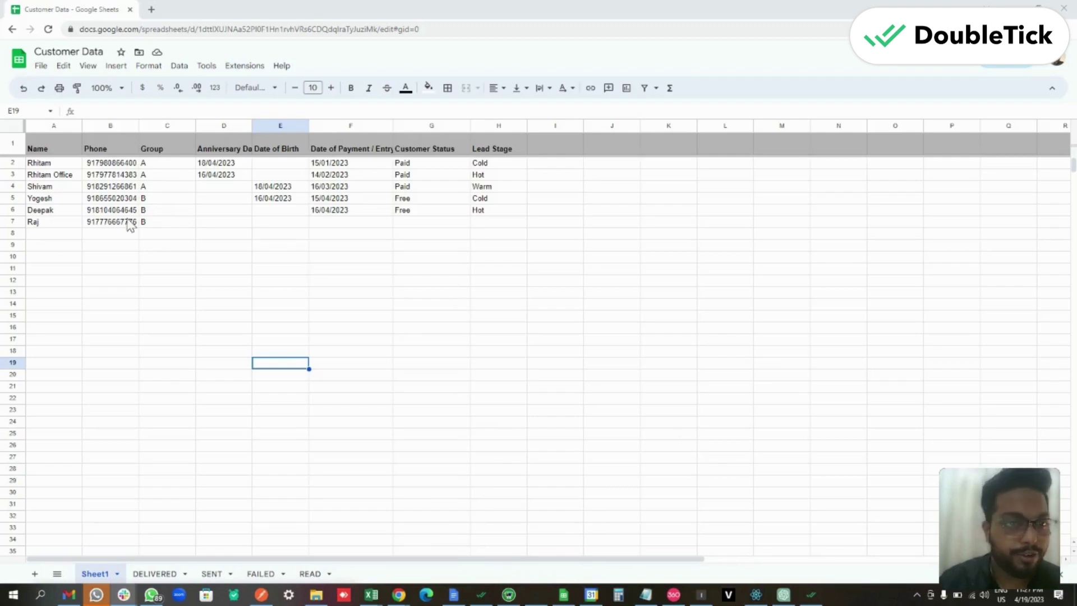
Point out the Customer Data sheet's Name, Phone, Paid status and Lead Stage columns
left_click(247, 269)
left_click(61, 152)
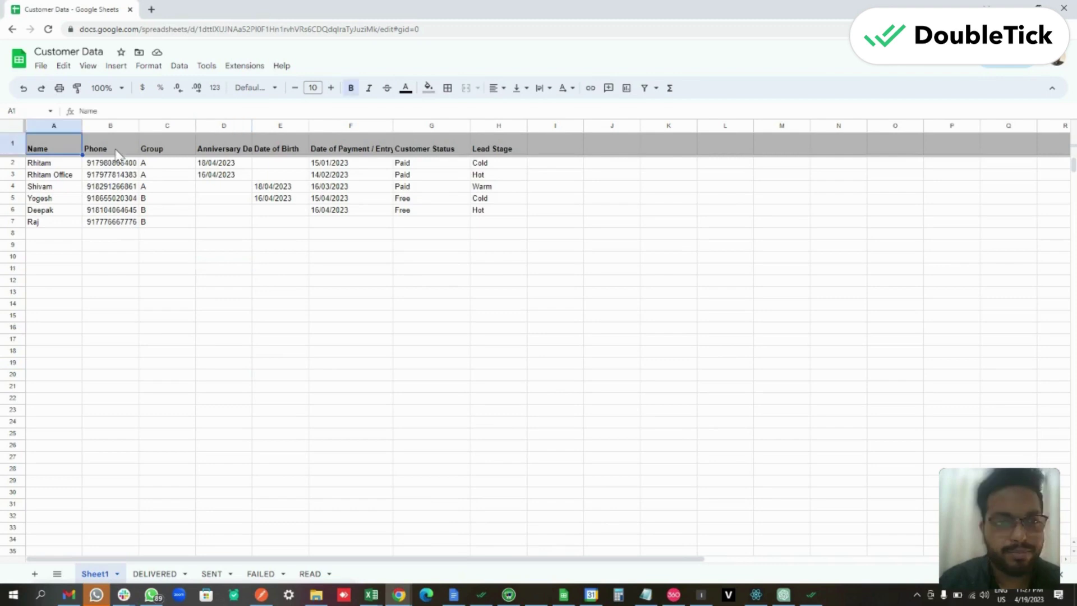
left_click(120, 157)
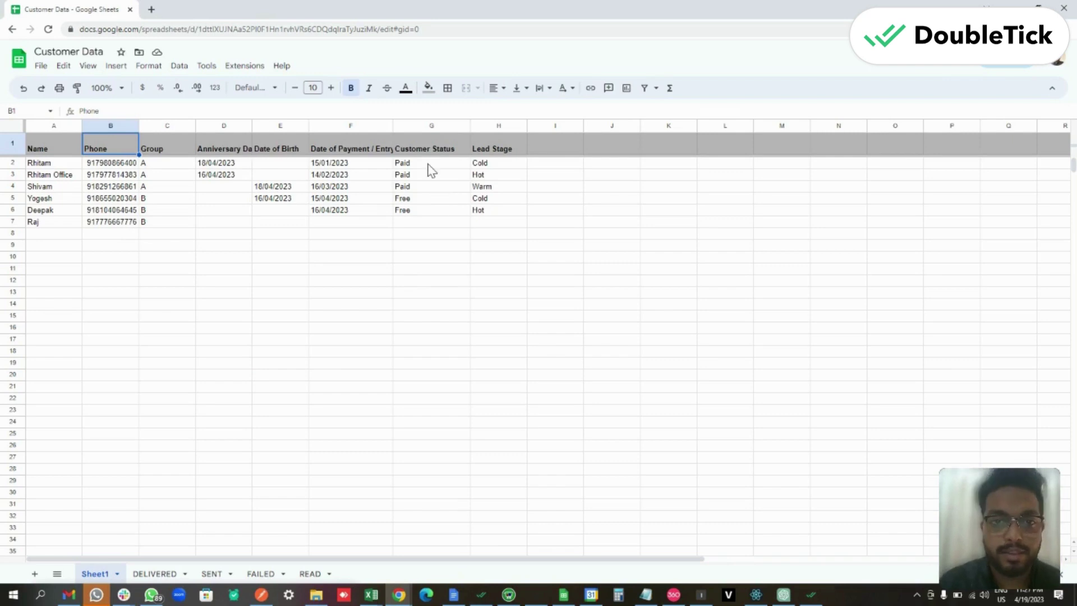
left_click_drag(430, 166, 431, 188)
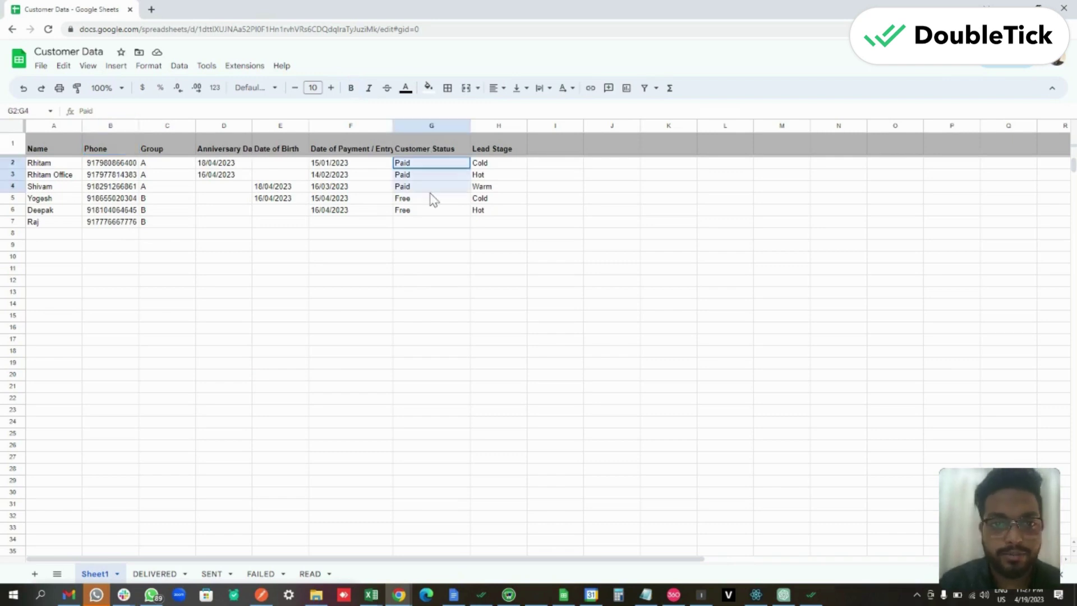
left_click(500, 151)
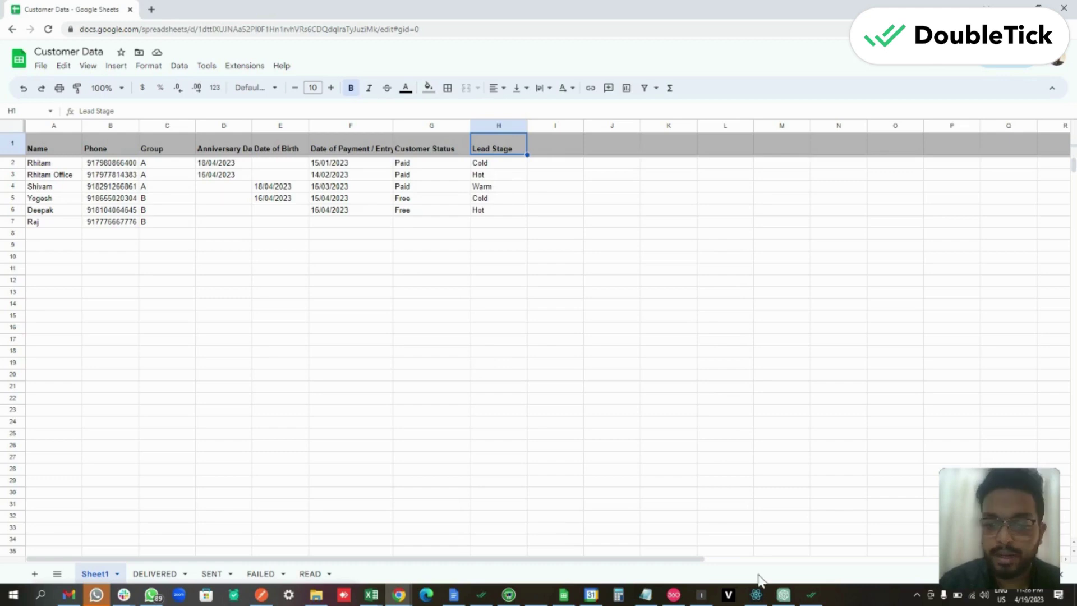
mouse_move(812, 599)
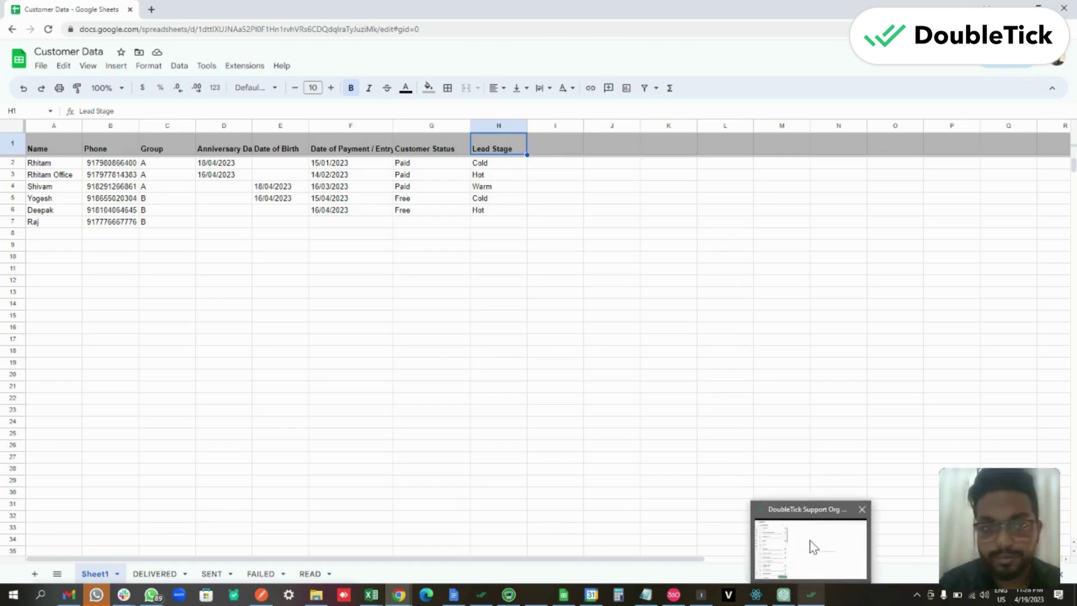
mouse_move(810, 548)
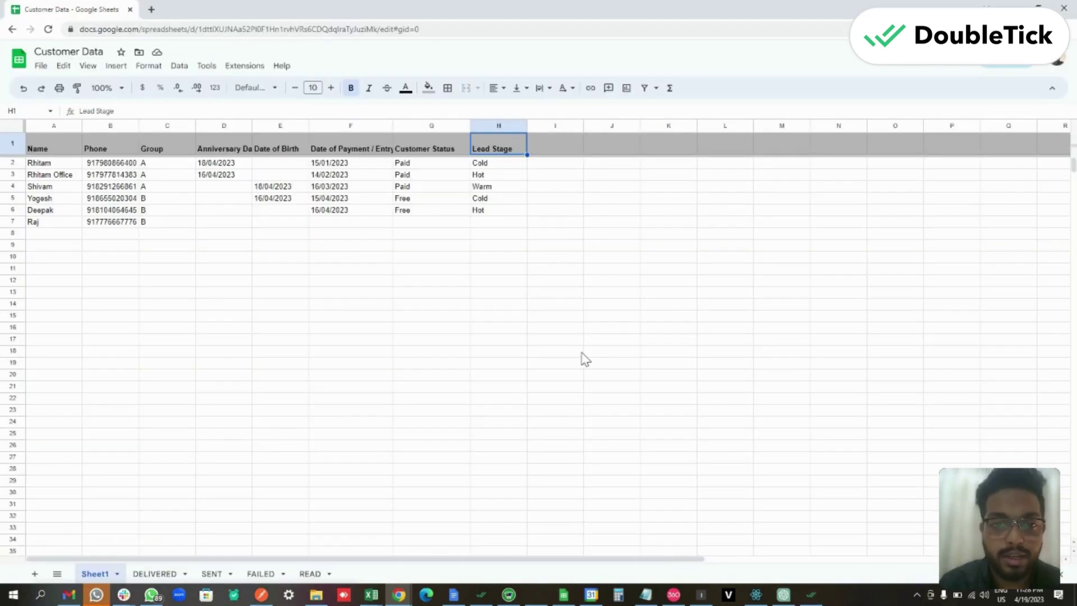
left_click(463, 259)
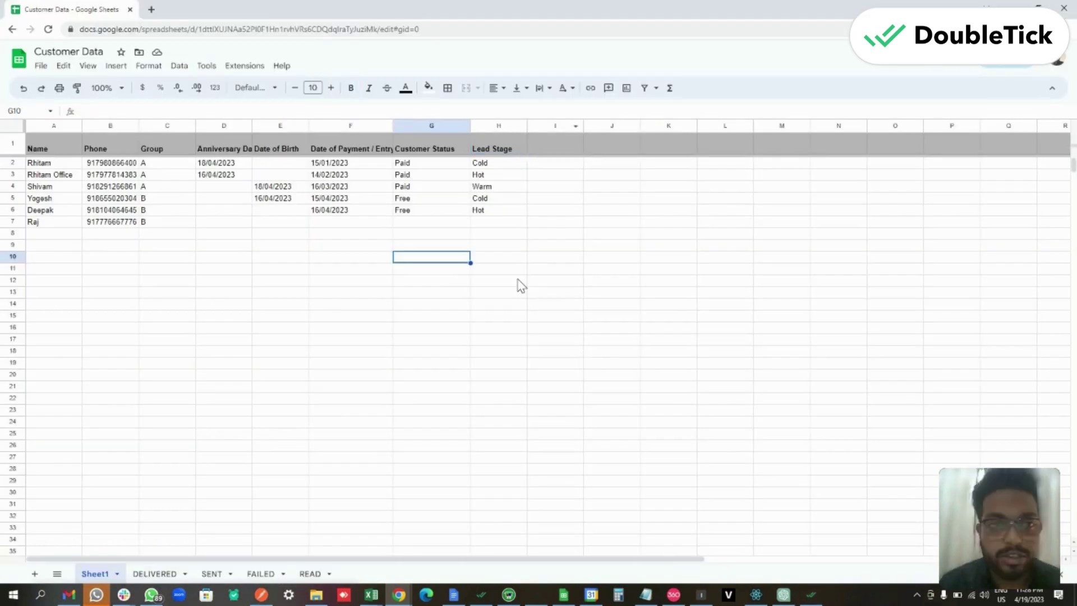
Search the add-on Marketplace for 'Doub' and open the DoubleTick WA Broadcast listing
left_click(250, 71)
mouse_move(288, 93)
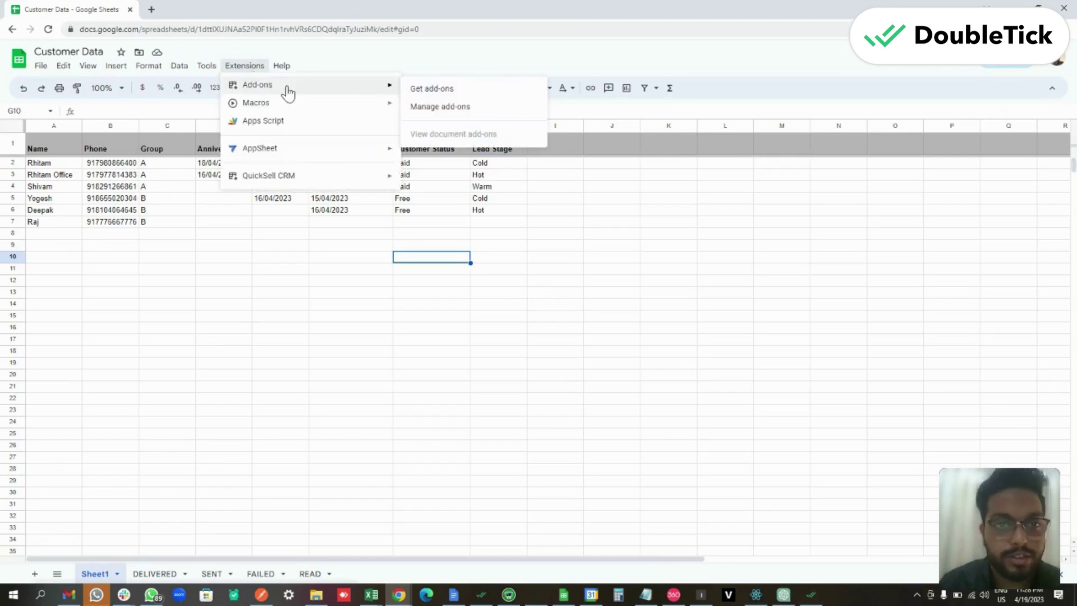
left_click(438, 91)
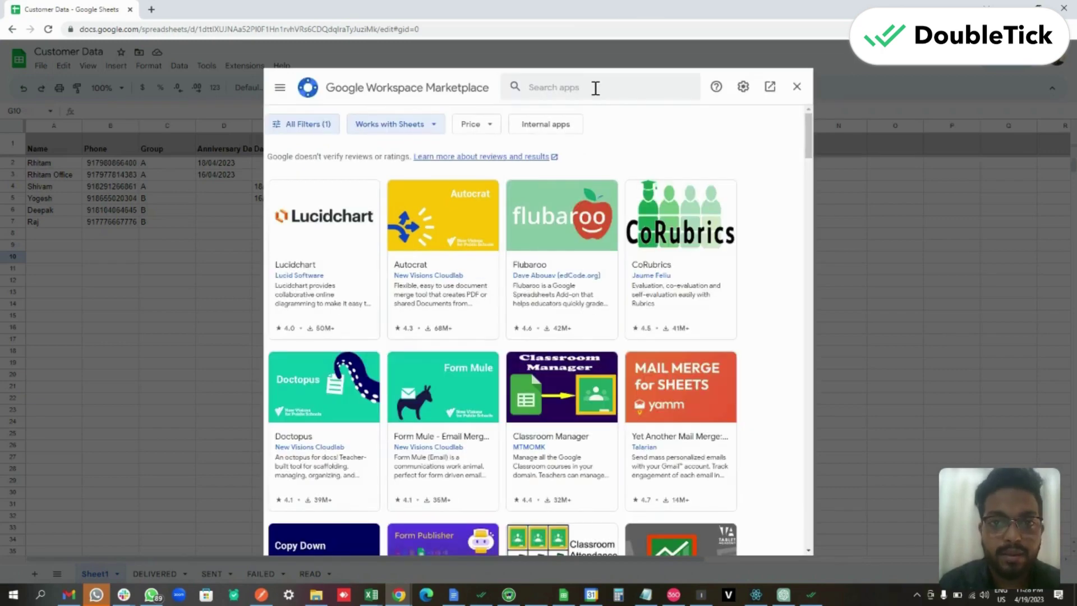
left_click(595, 88)
type("Double")
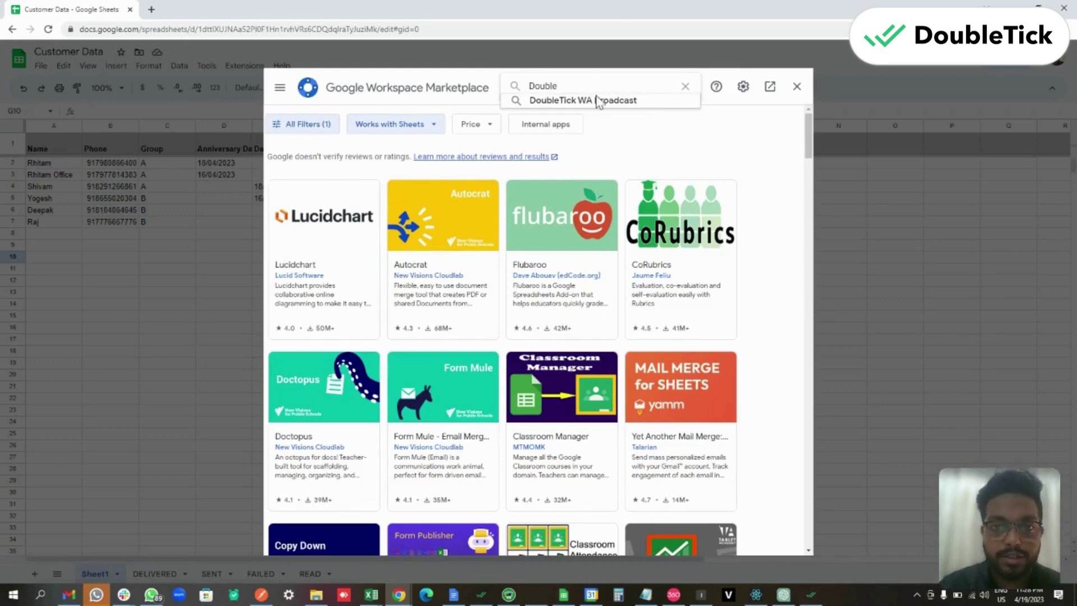
left_click(597, 101)
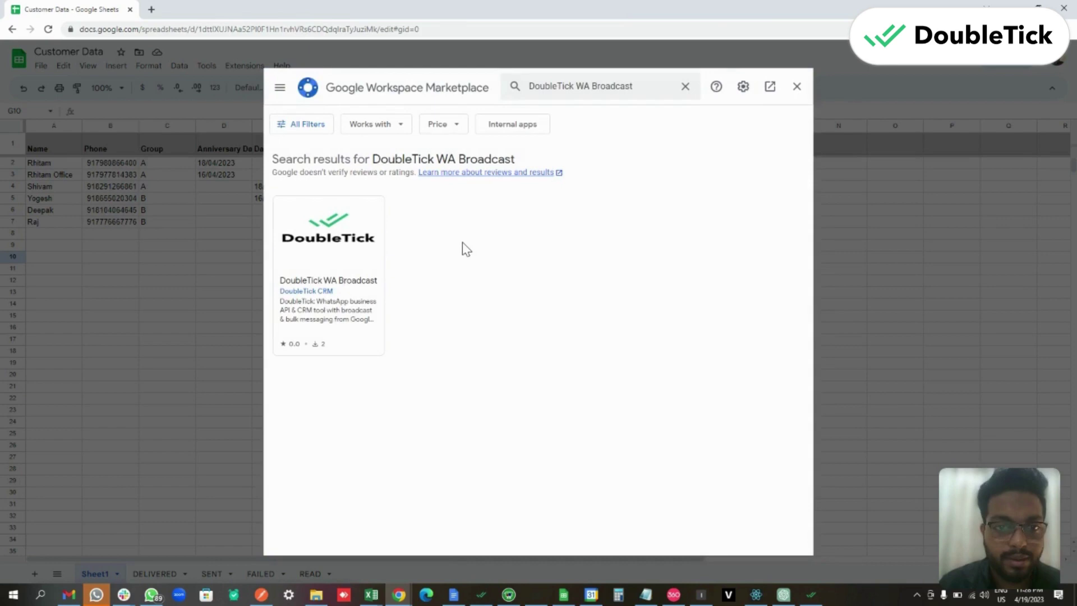
left_click(331, 259)
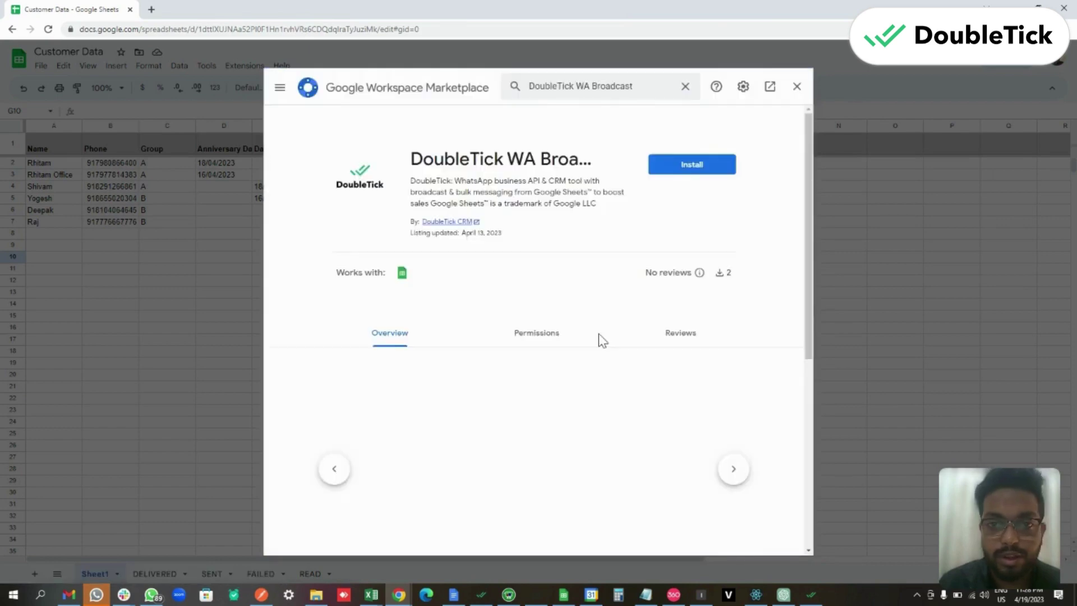
Install DoubleTick WA Broadcast, grant the Google account access, and close the Marketplace
left_click(689, 168)
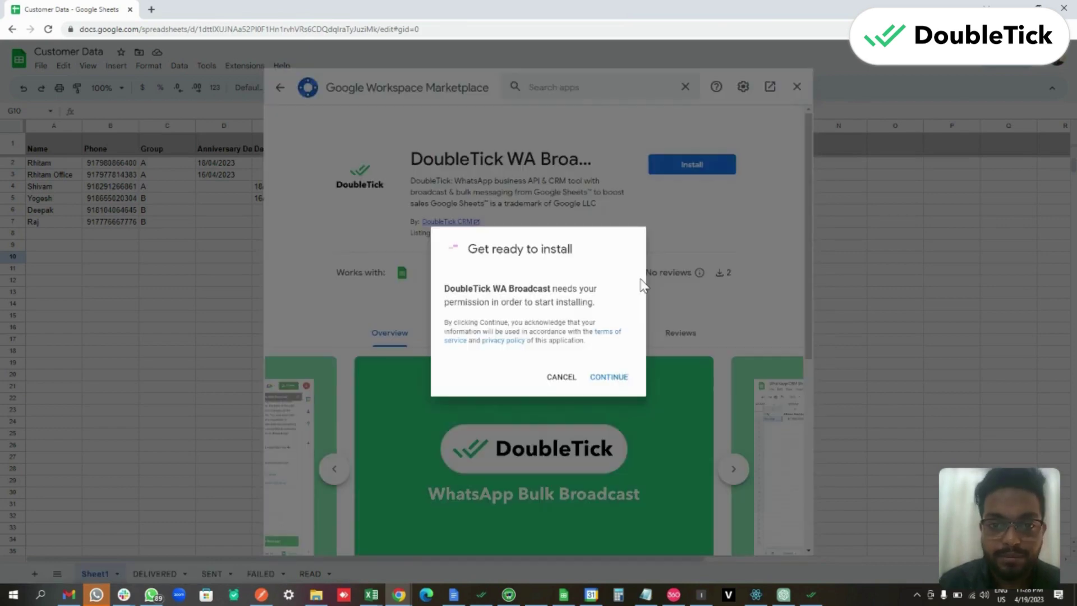
left_click(613, 377)
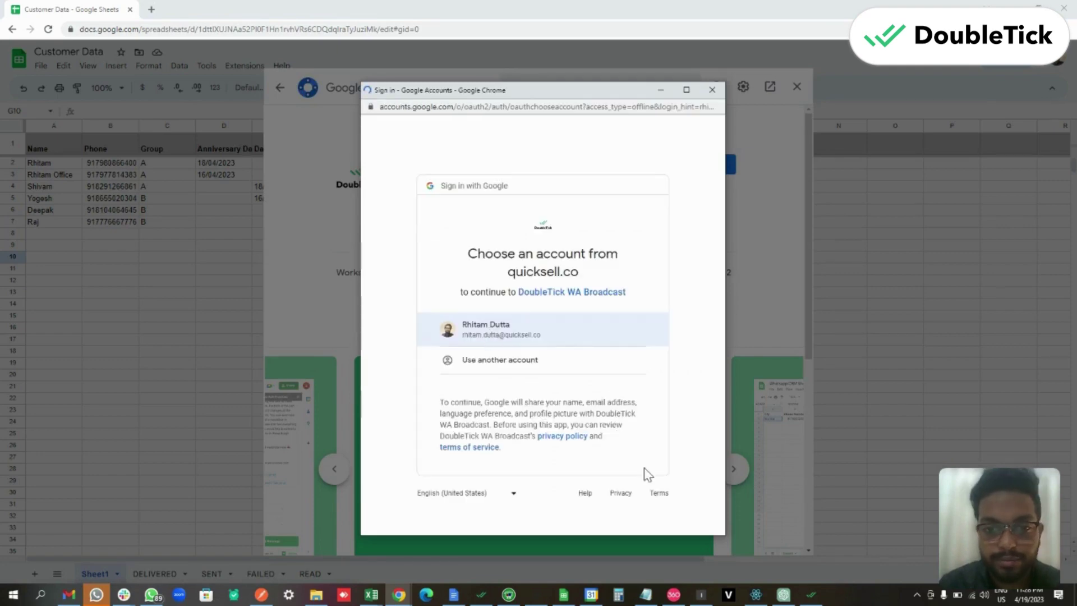
left_click(556, 335)
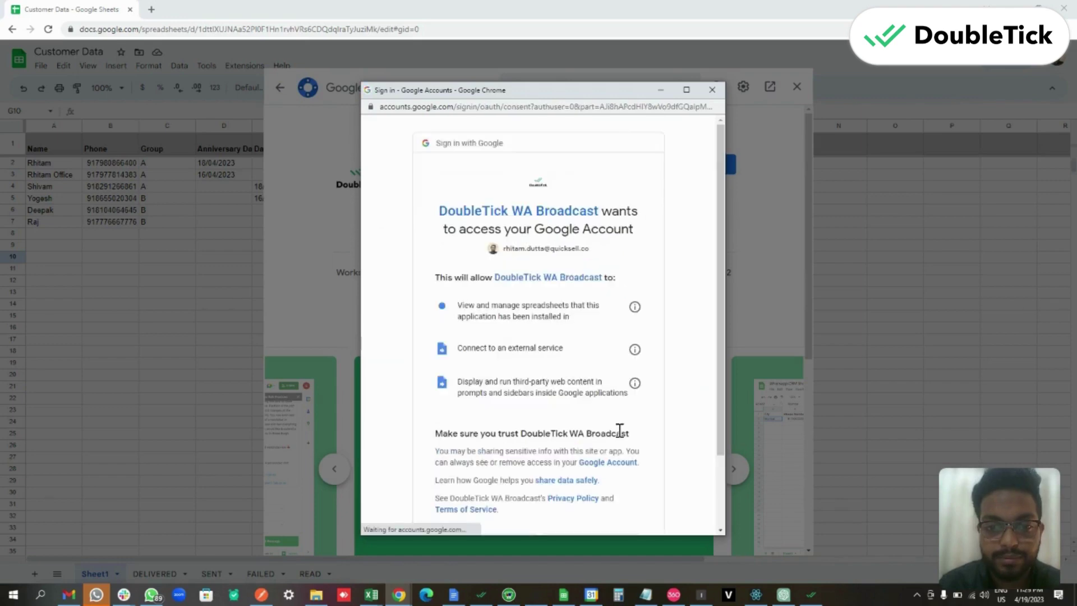
scroll(611, 448, "down", 2)
left_click(603, 466)
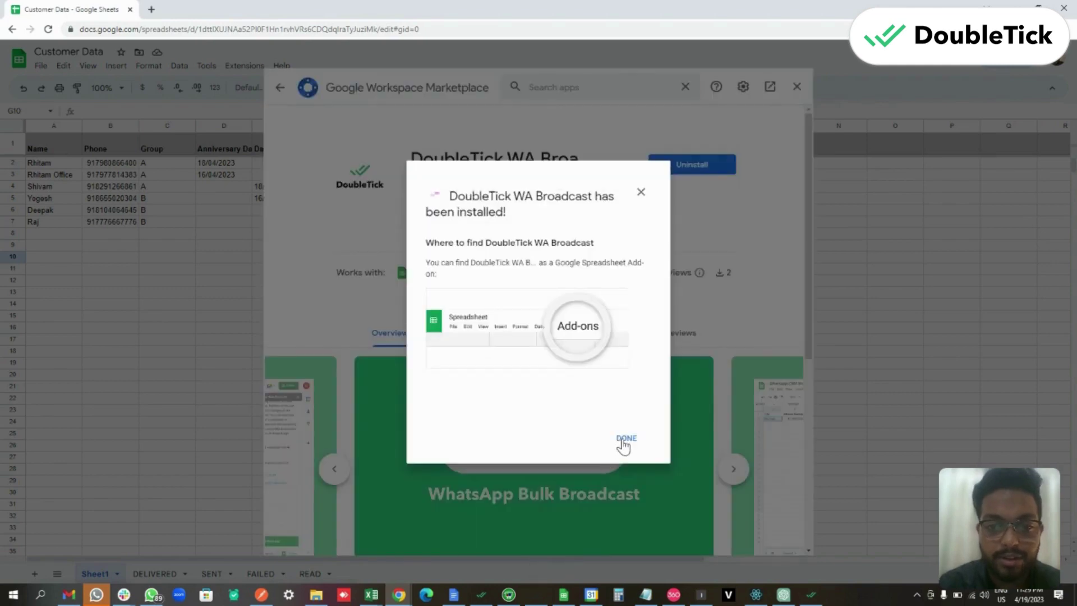
left_click(624, 439)
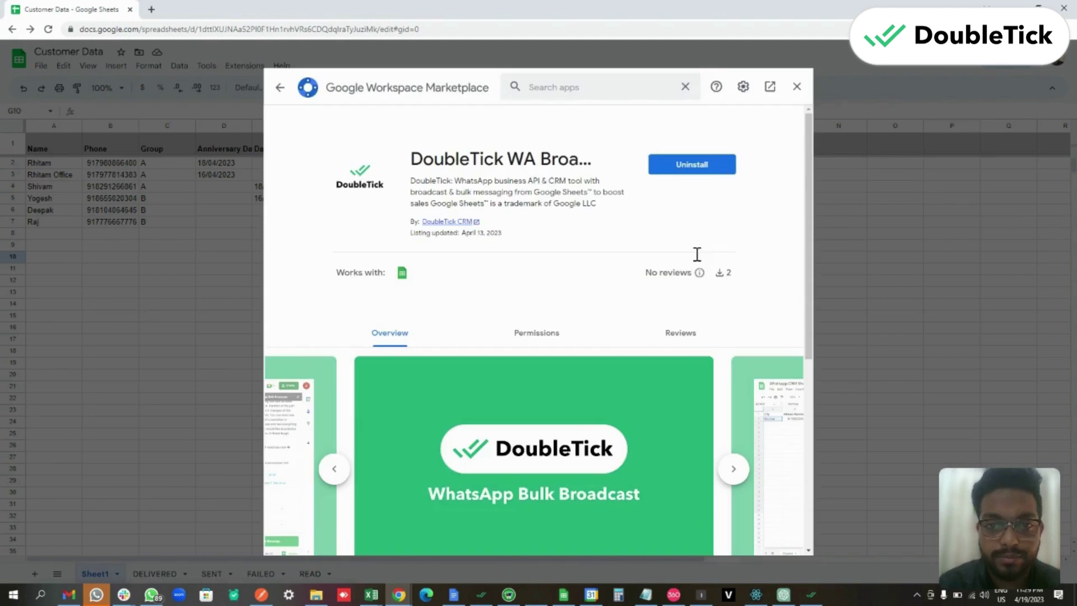
left_click(796, 87)
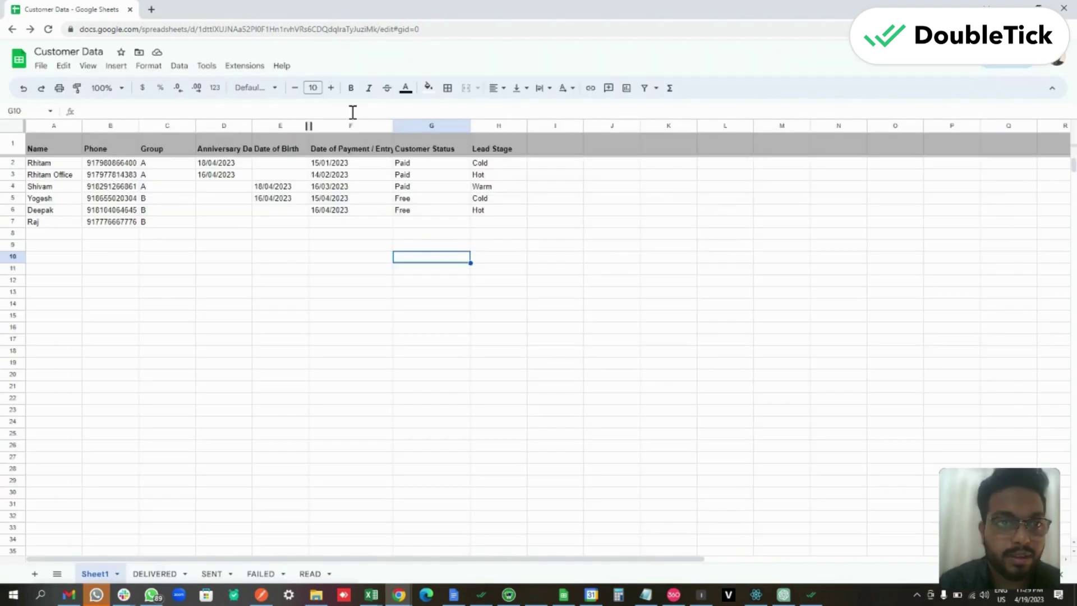
Launch DoubleTick's Send Whatsapp Message sidebar, focus its API KEY field, then switch to the DoubleTick app
left_click(238, 67)
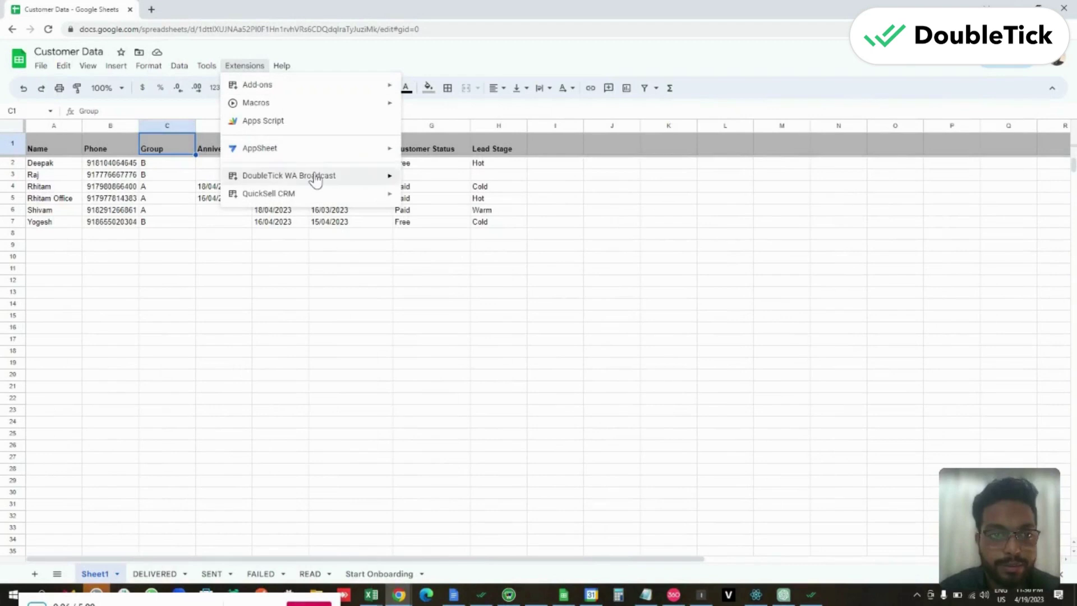
mouse_move(356, 175)
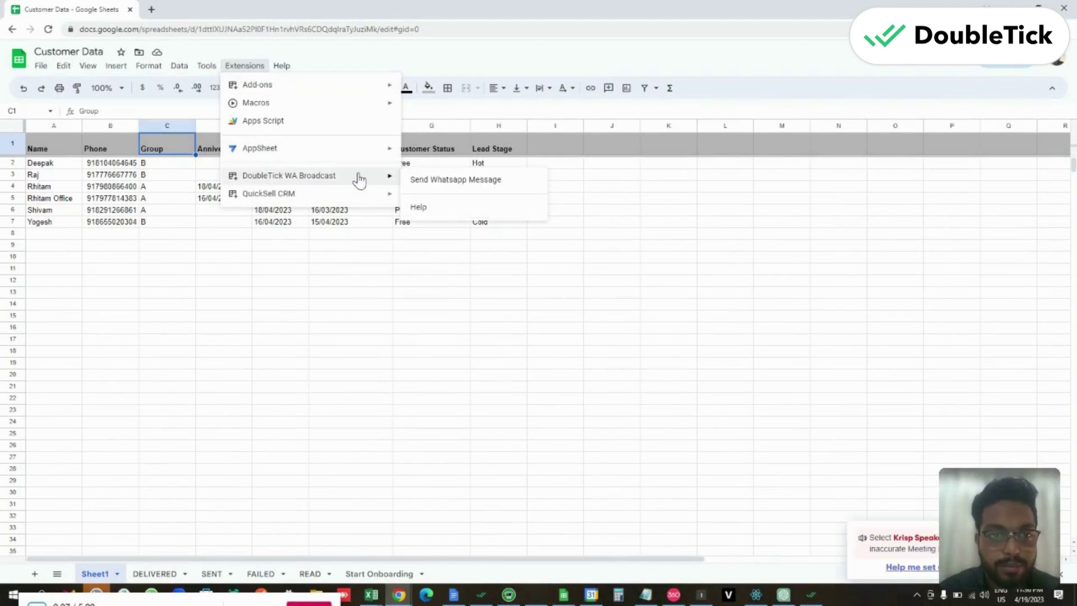
left_click(455, 187)
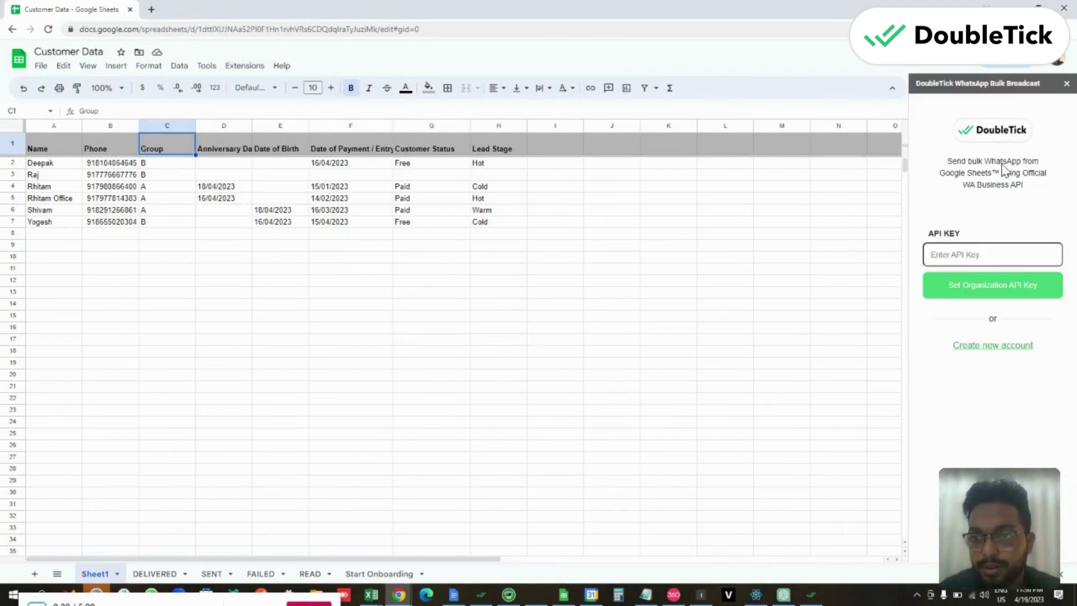
left_click(989, 253)
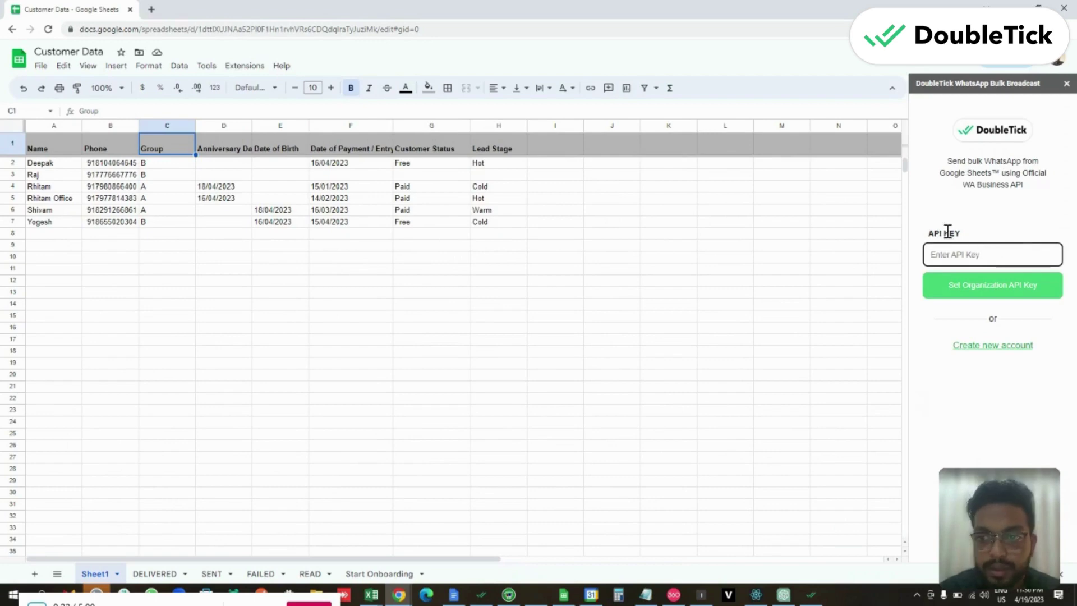
left_click(811, 596)
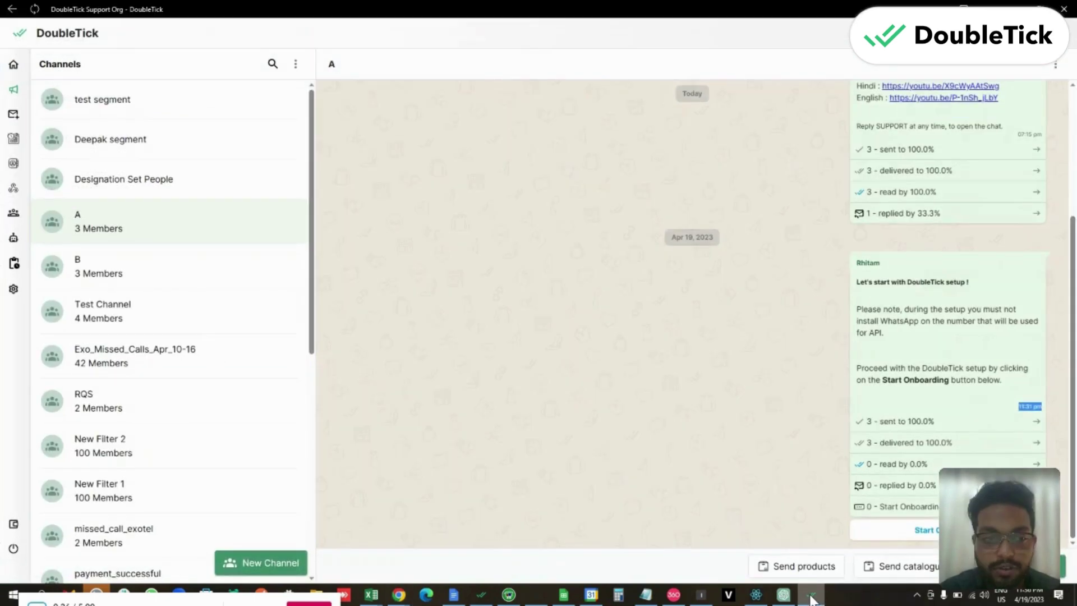
Copy the organization API key from DoubleTick's Settings > Developer API page
left_click(55, 299)
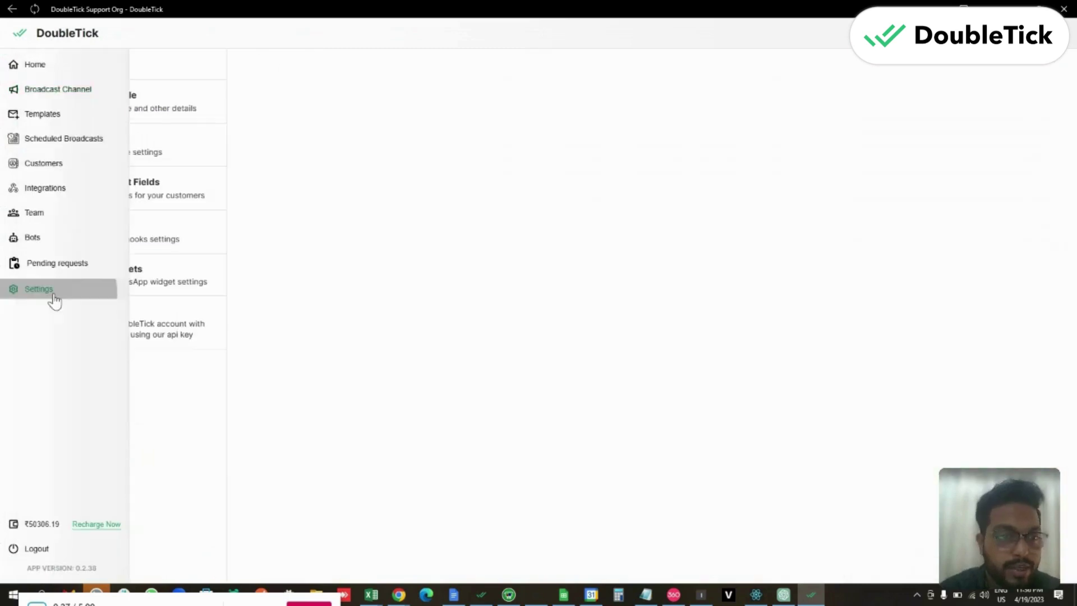
left_click(177, 317)
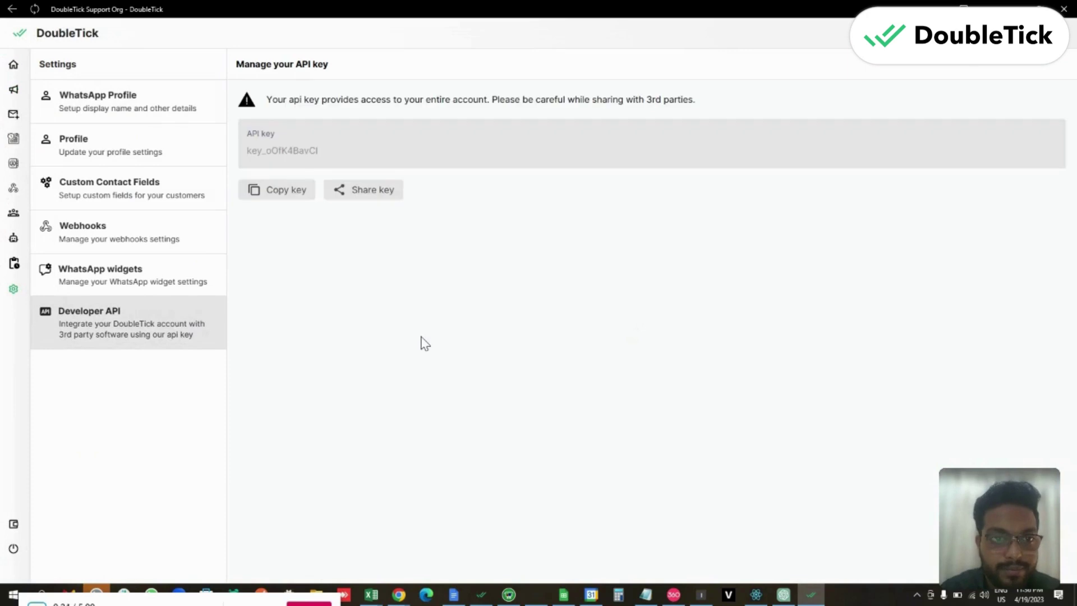
left_click(287, 190)
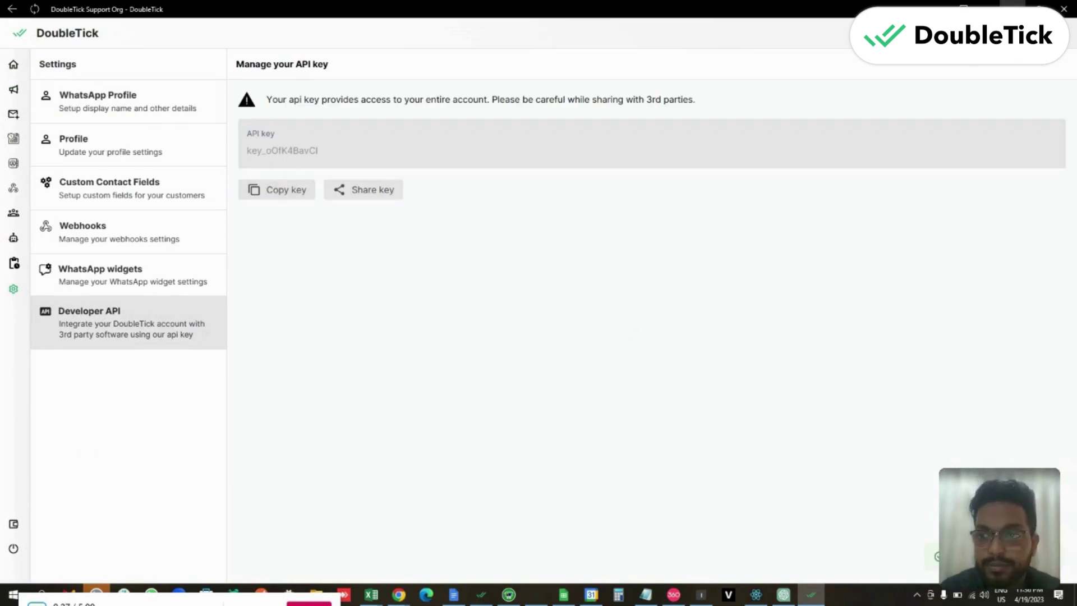
key("alt+Tab")
Paste the copied key into the API KEY field and set it as the organization key
left_click(983, 255)
key("ctrl+v")
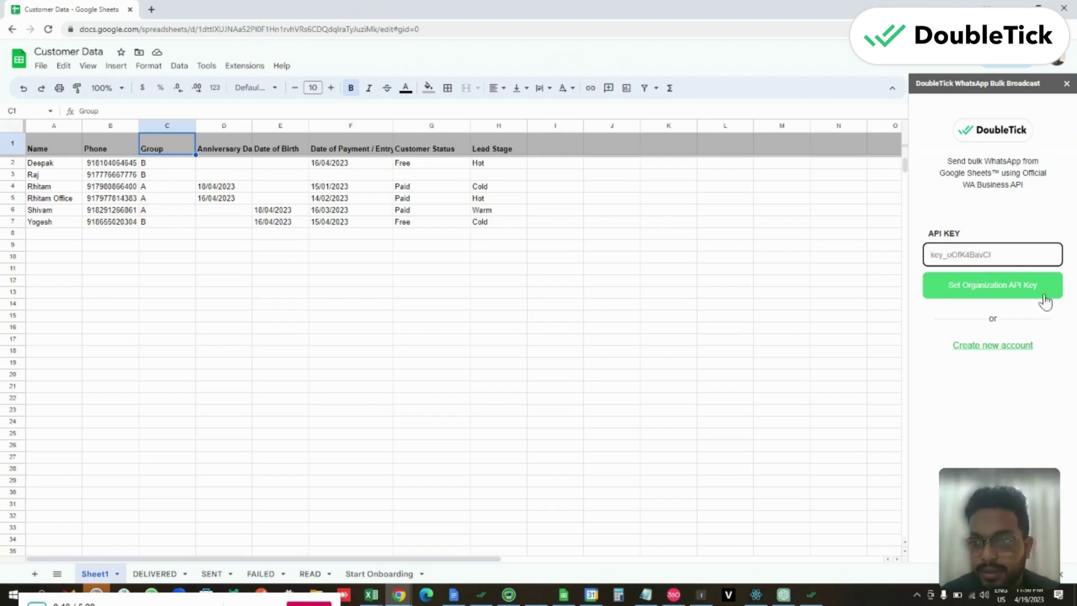
left_click(1012, 287)
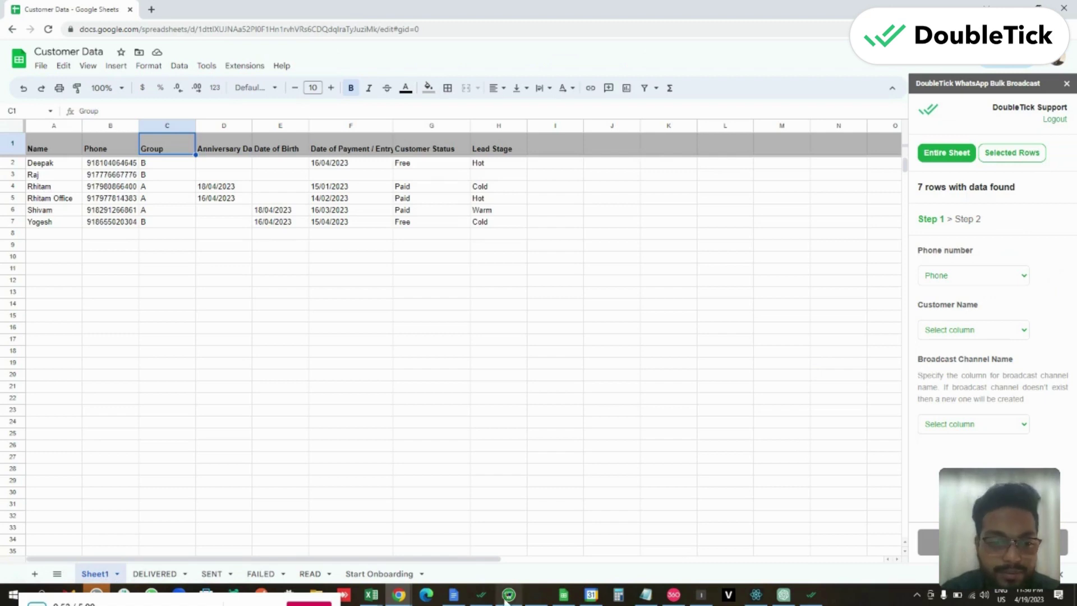
left_click_drag(928, 250, 974, 251)
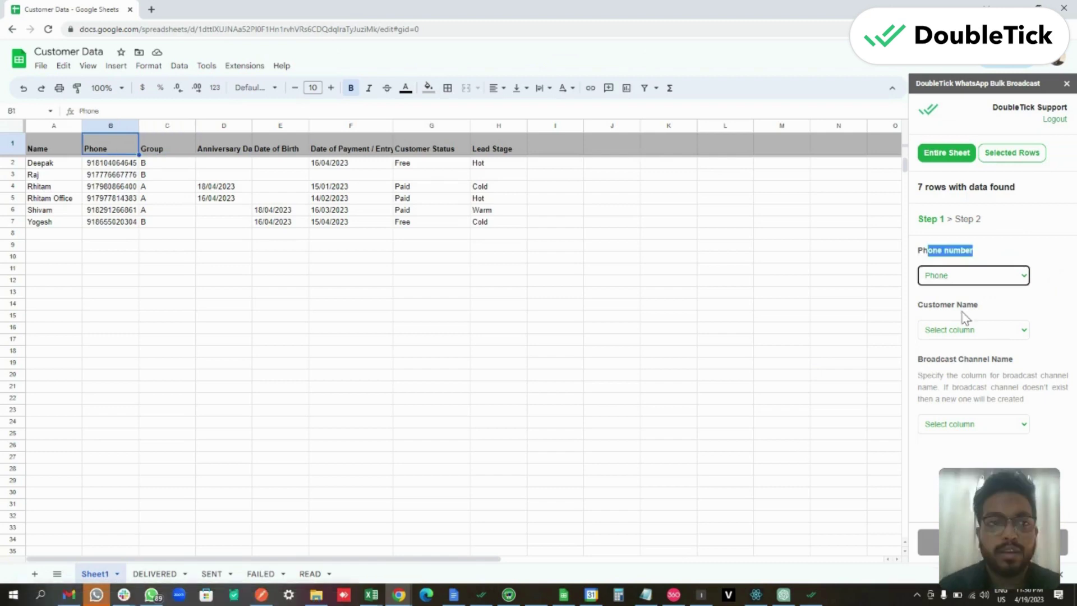
left_click(941, 159)
left_click(1017, 155)
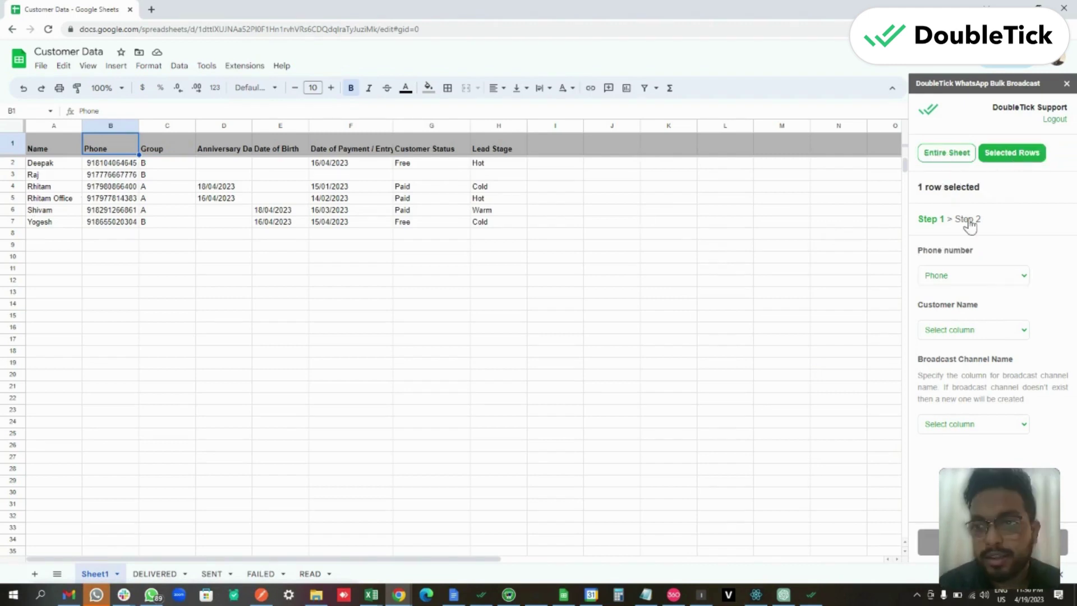
left_click(952, 157)
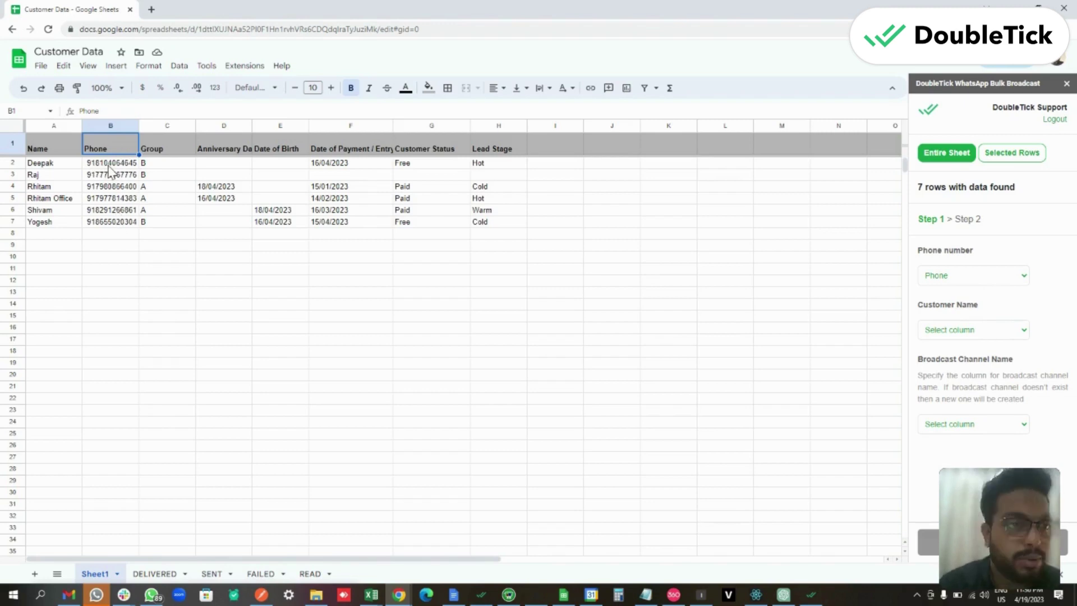
left_click(91, 188)
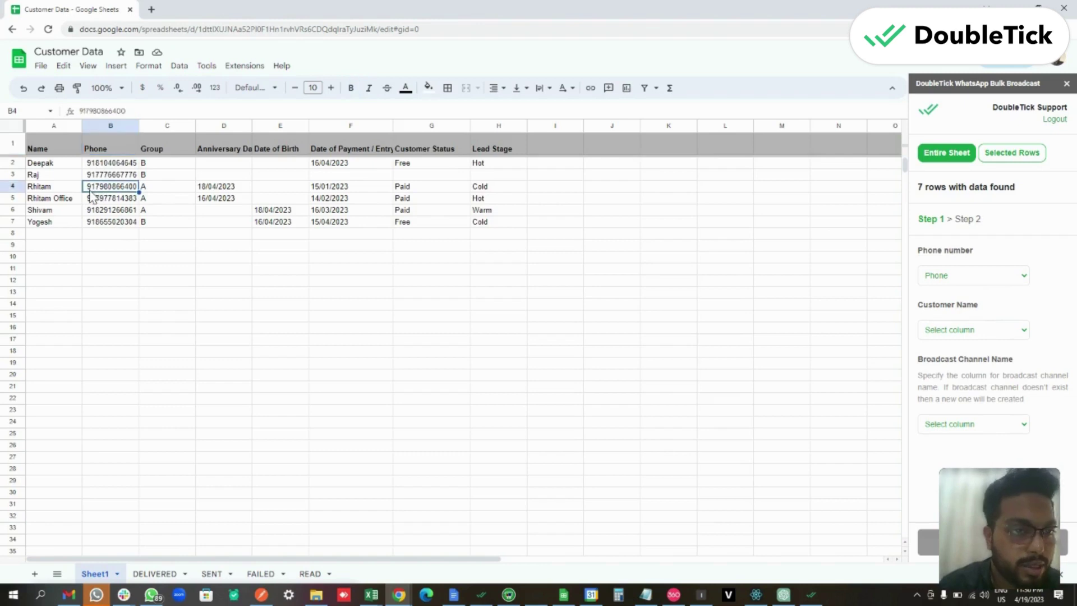
left_click(995, 282)
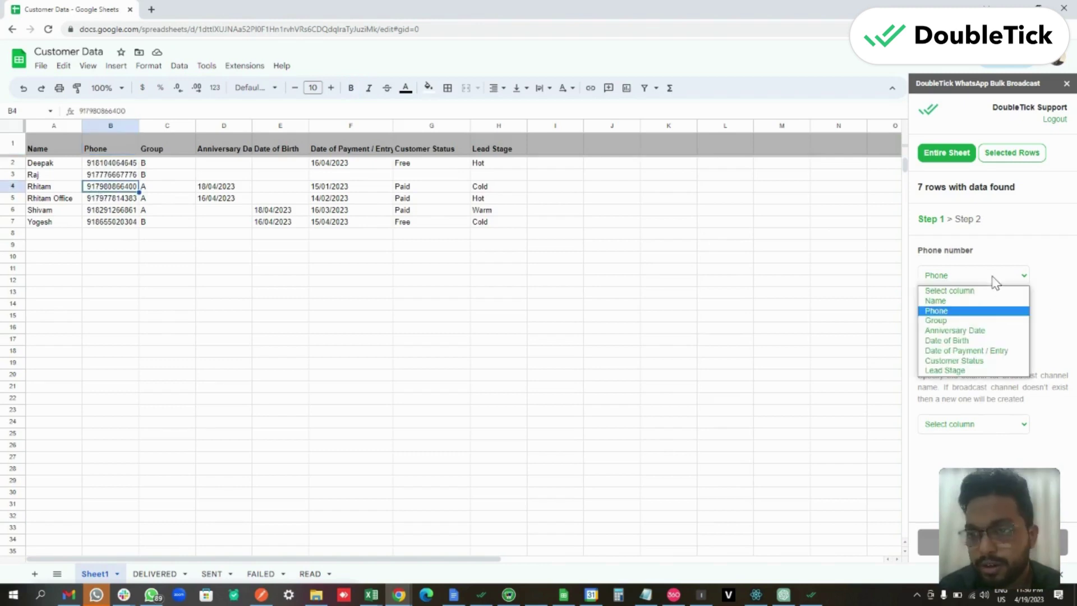
left_click(951, 311)
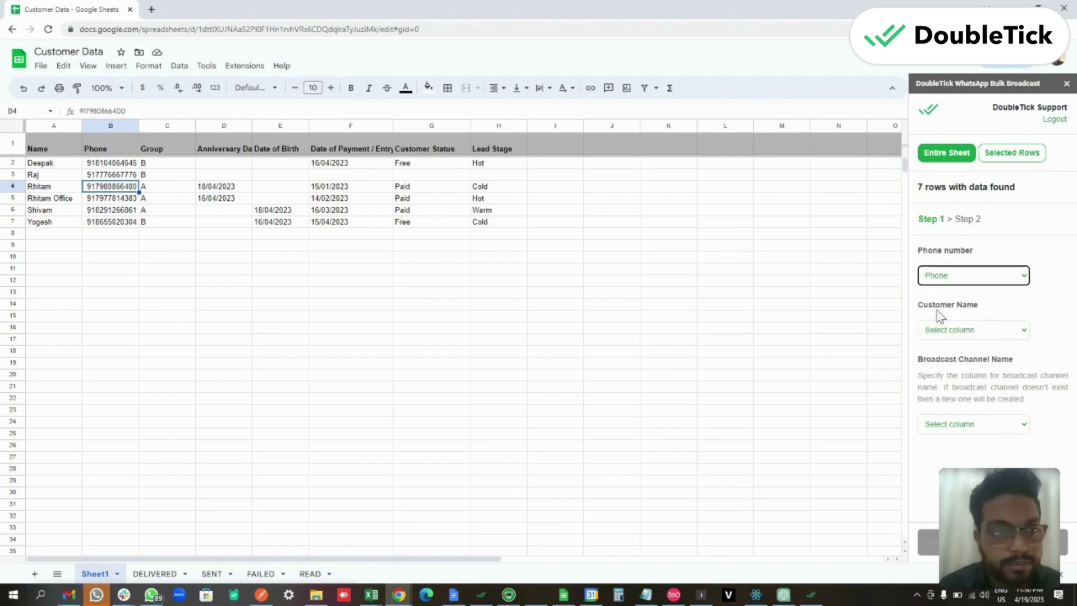
Map Customer Name to the Name column and Broadcast Channel Name to Group, then continue
left_click(49, 150)
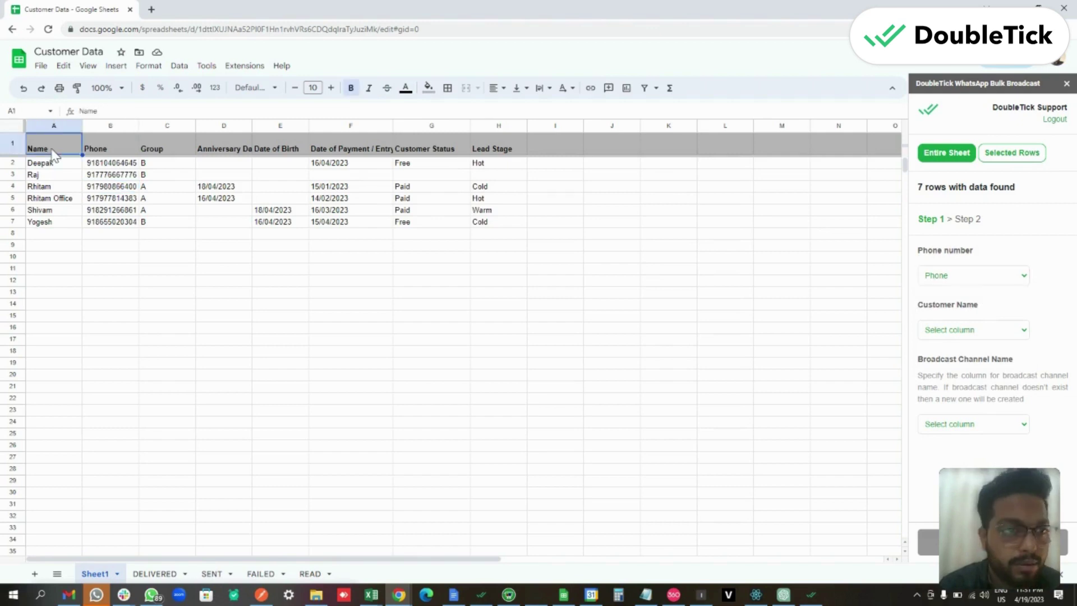
left_click(964, 330)
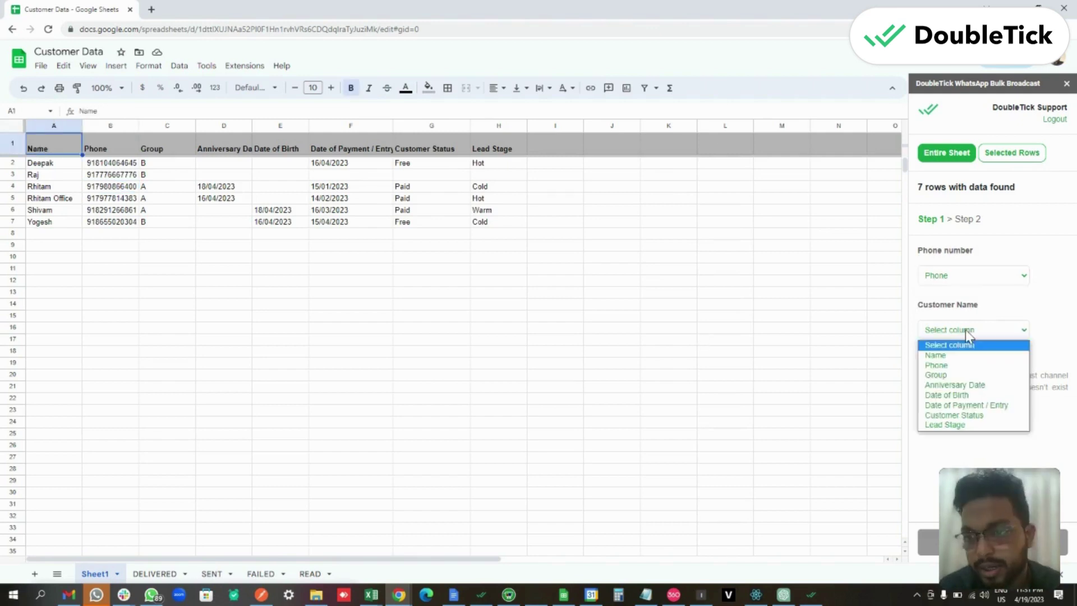
left_click(959, 358)
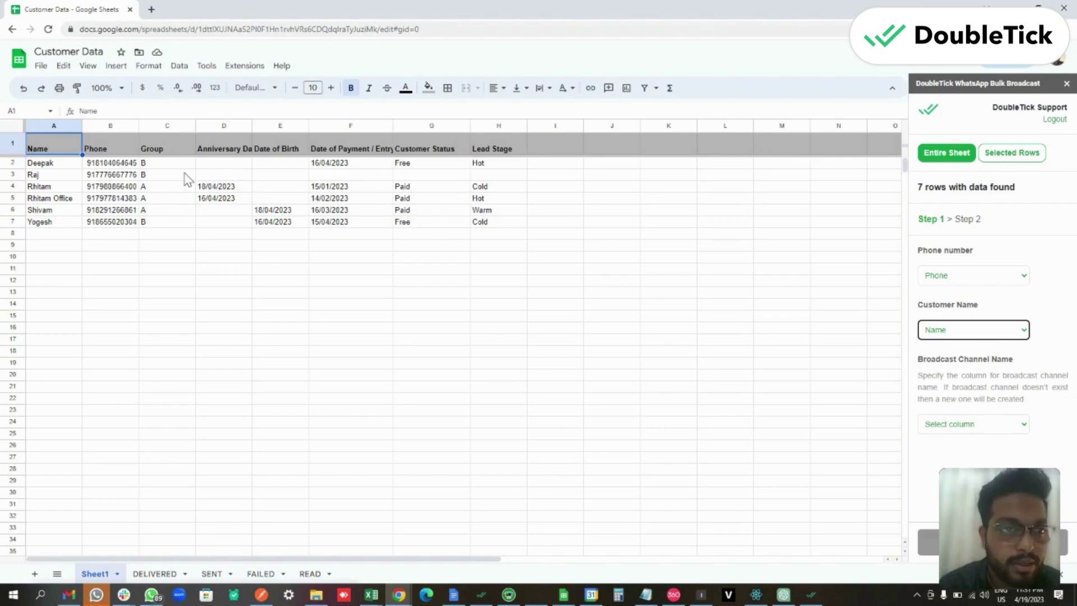
left_click(159, 152)
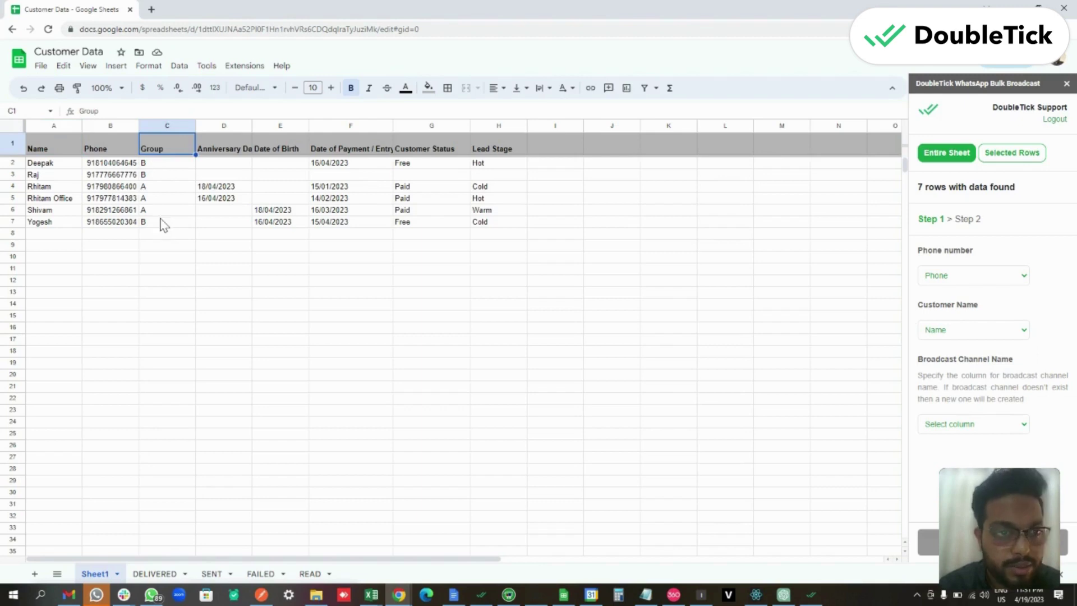
left_click(991, 424)
left_click(964, 470)
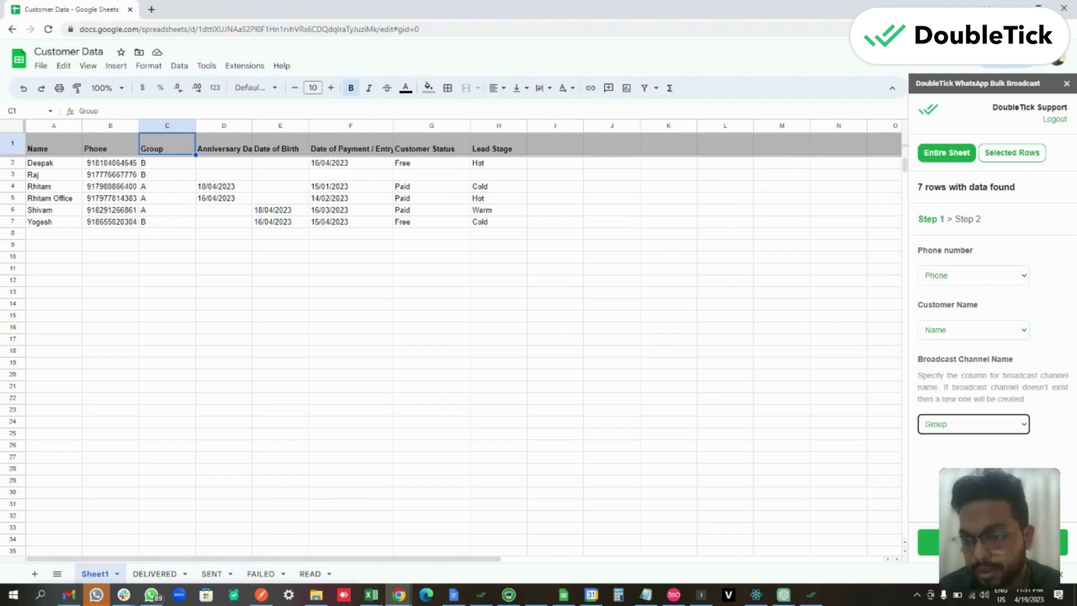
left_click(992, 542)
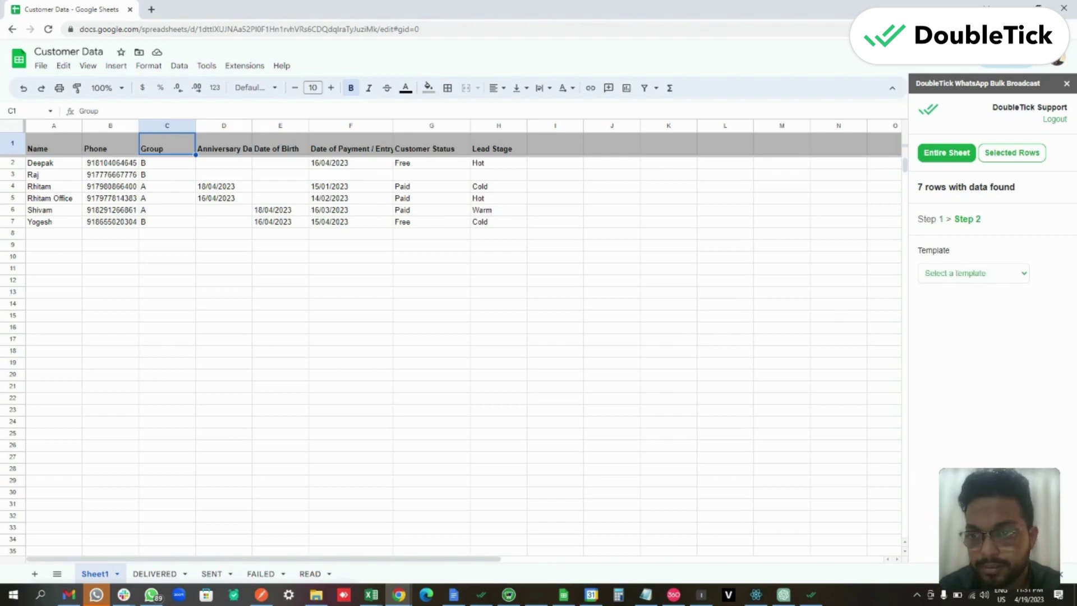
Send the start_onboarding - en template to all 7 contacts and confirm the broadcast
left_click(959, 275)
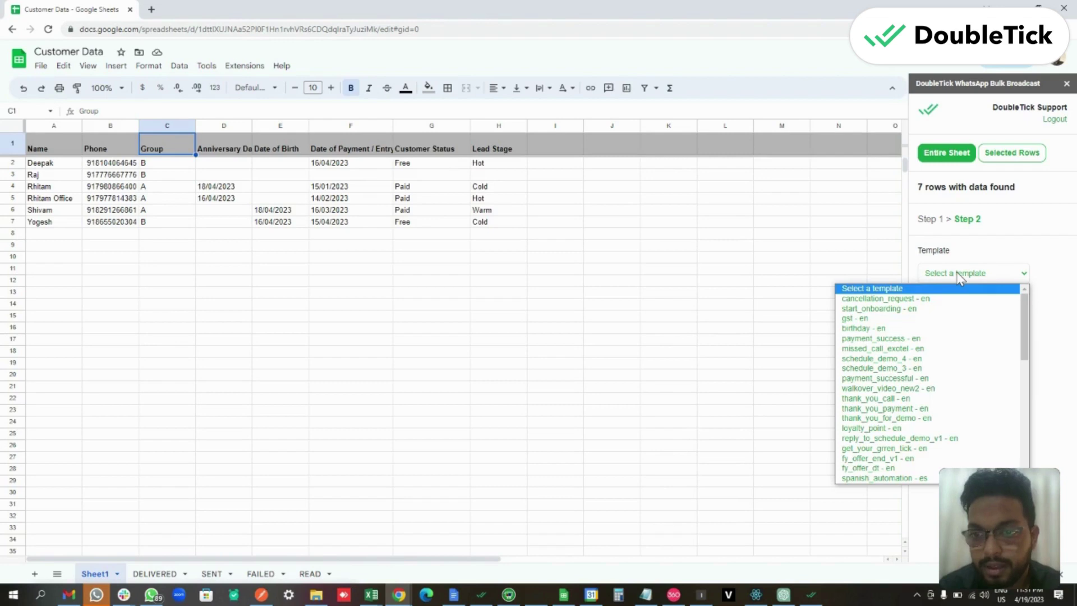
left_click(894, 310)
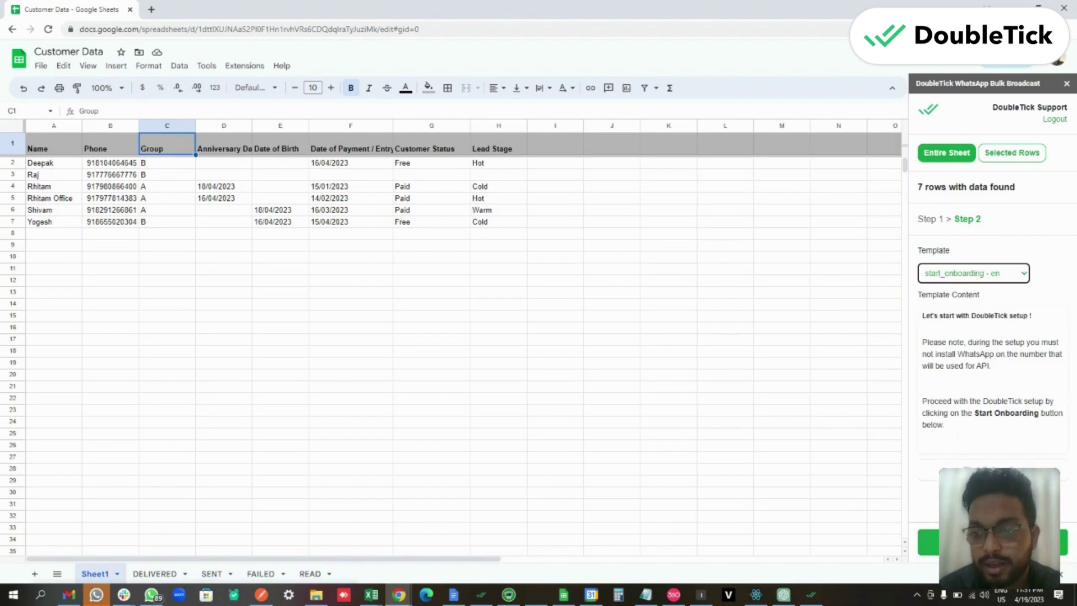
left_click(930, 541)
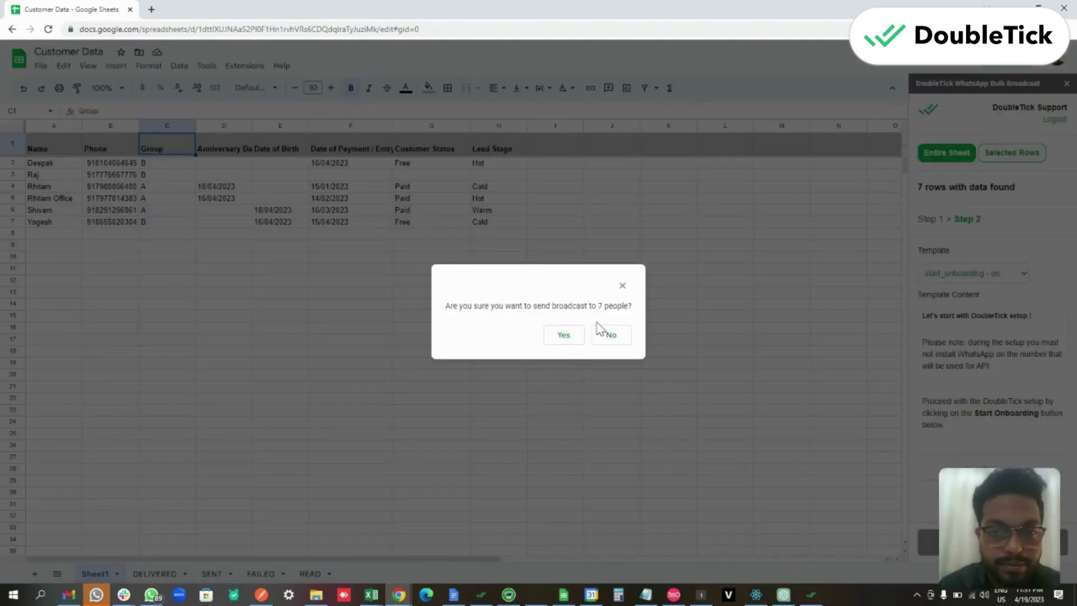
left_click(565, 335)
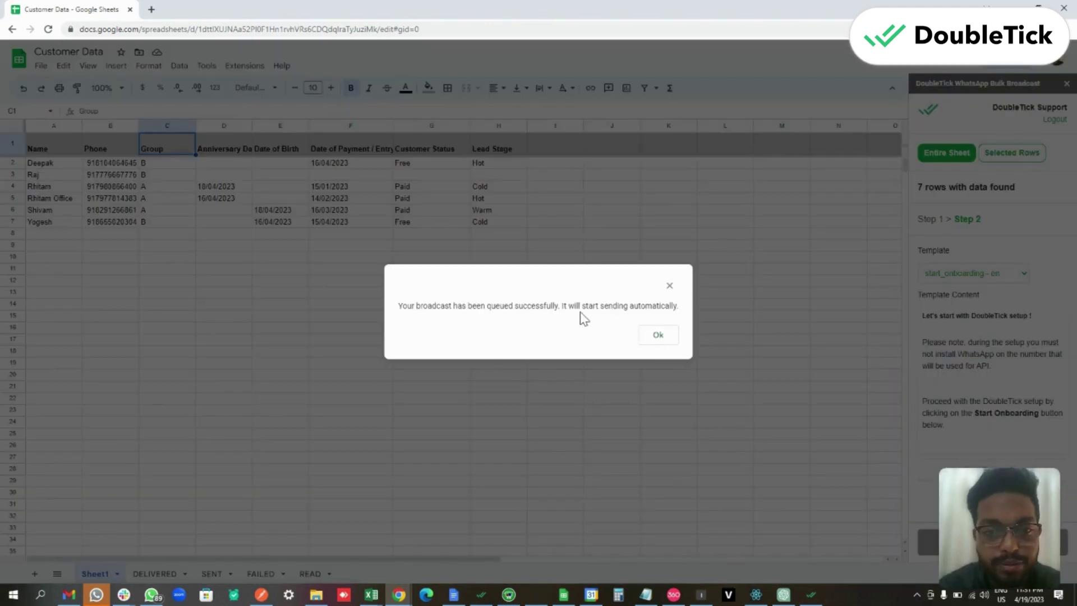
left_click(658, 337)
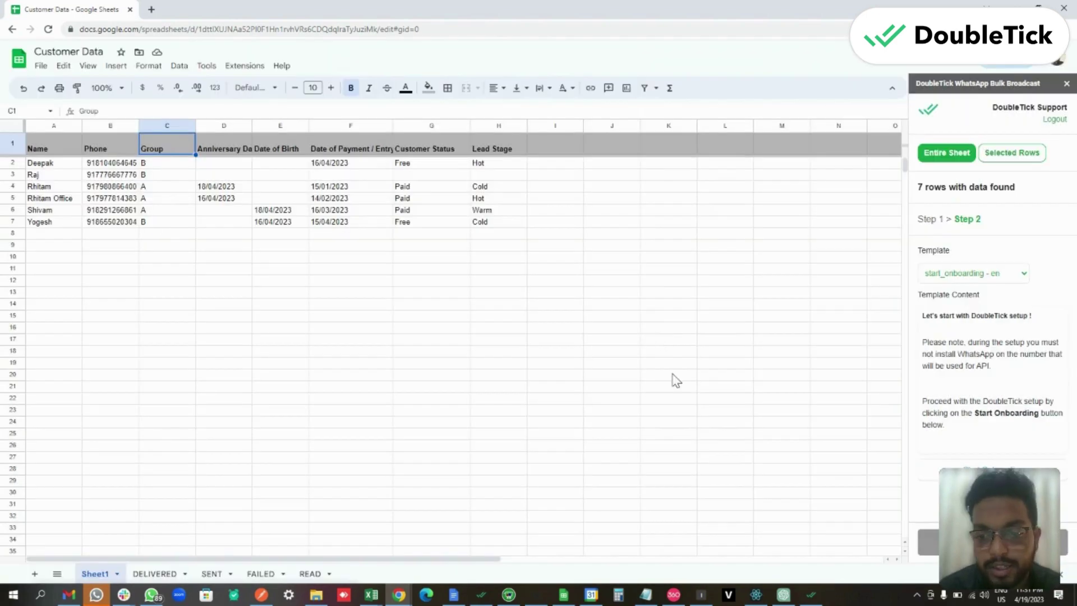
In DoubleTick, go to Broadcast Channels and open channel A with its 3 members
key("alt+Tab")
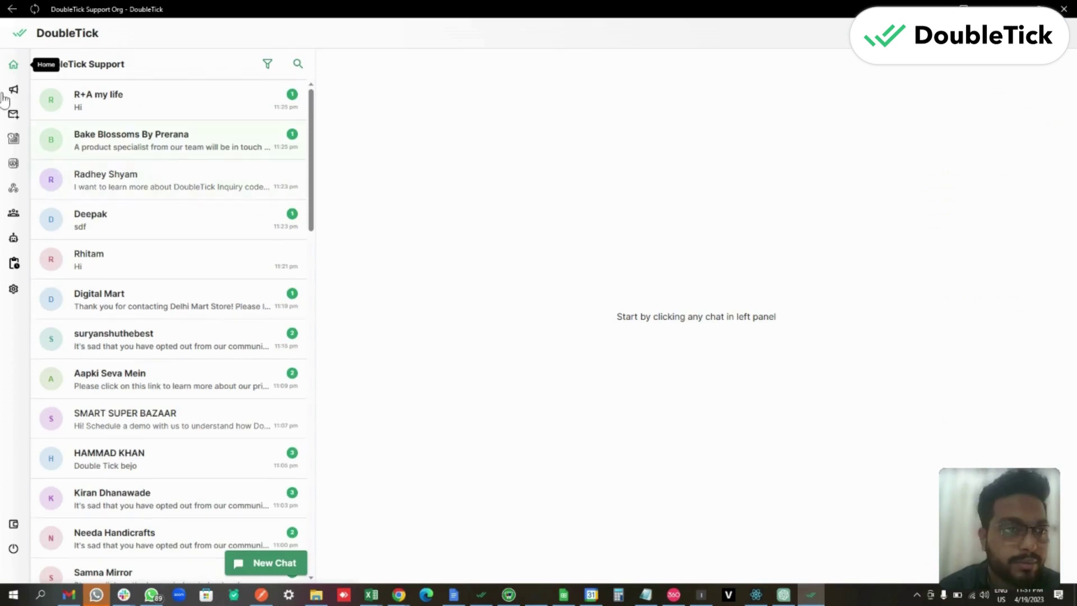
mouse_move(31, 147)
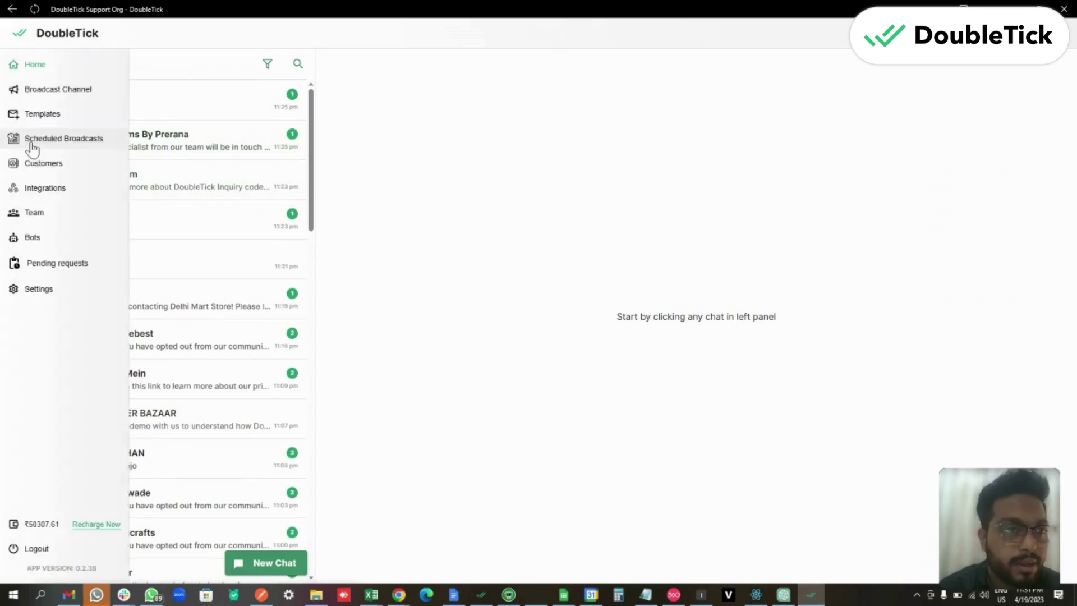
left_click(48, 92)
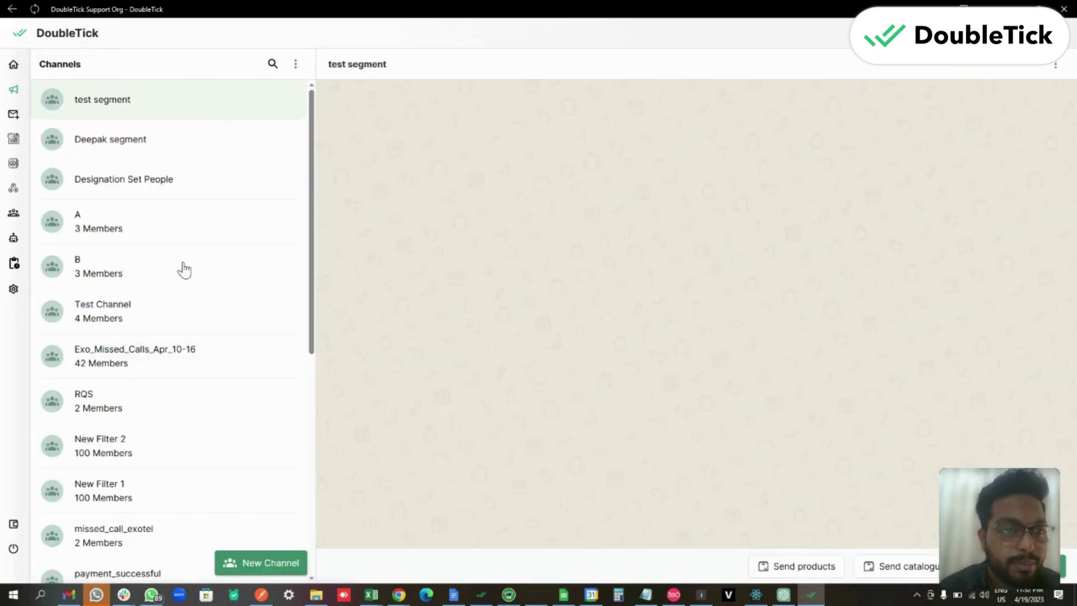
left_click(183, 227)
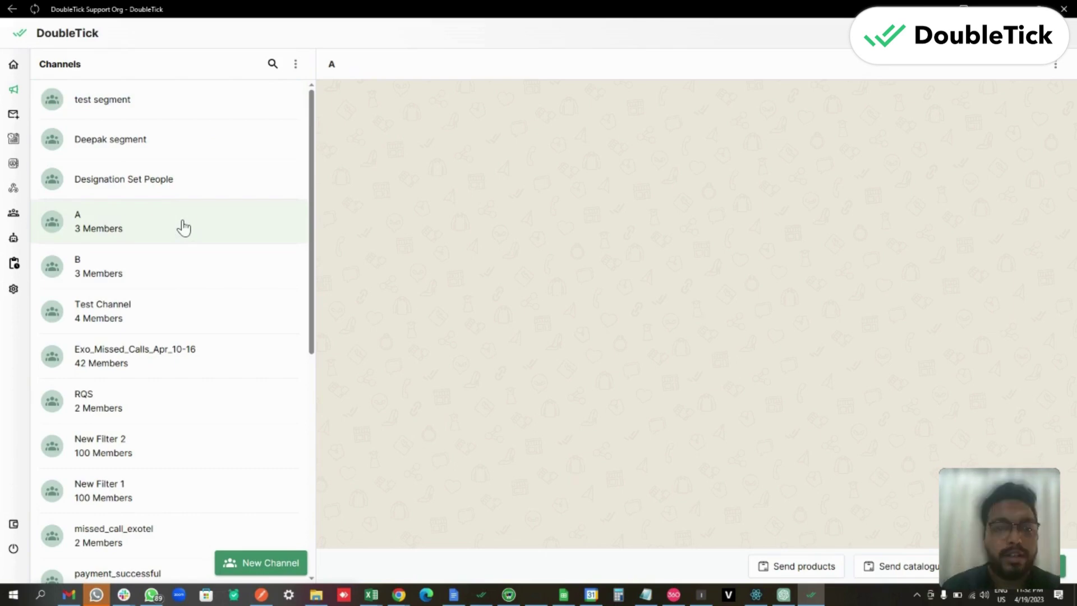